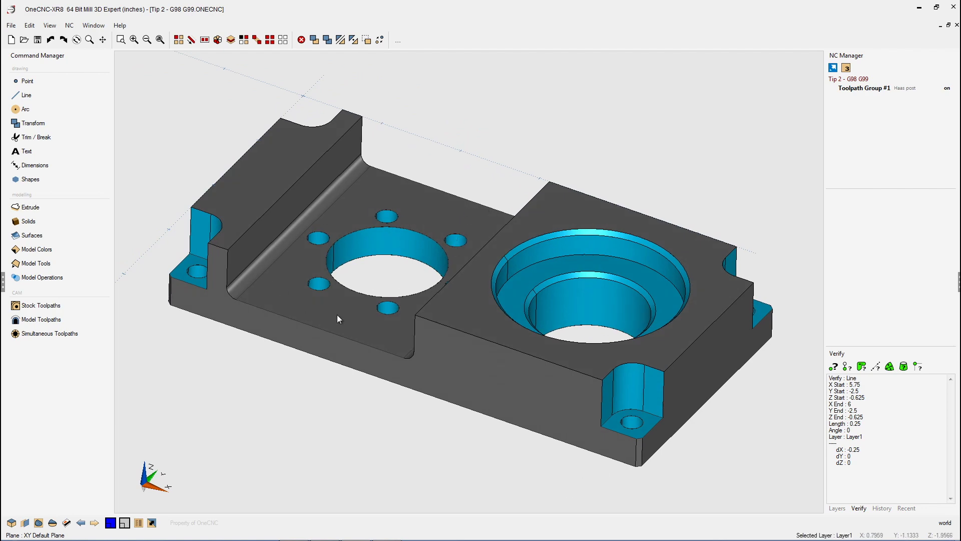
# In top view, define single-drill positions at the arc centers of the six small holes surrounding the plain through bore
pyautogui.moveTo(383, 312); pyautogui.dragTo(391, 339, button='middle')
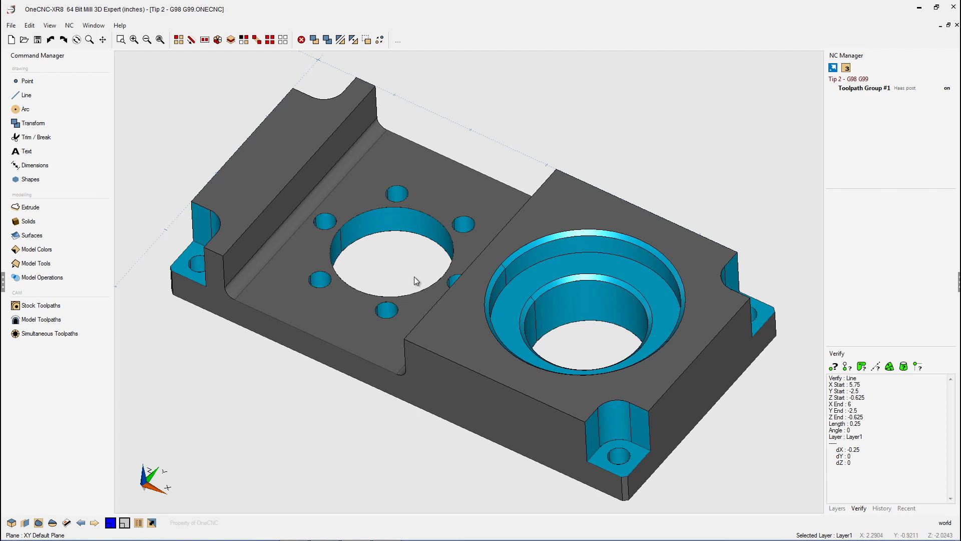
pyautogui.moveTo(425, 307); pyautogui.dragTo(459, 316, button='middle')
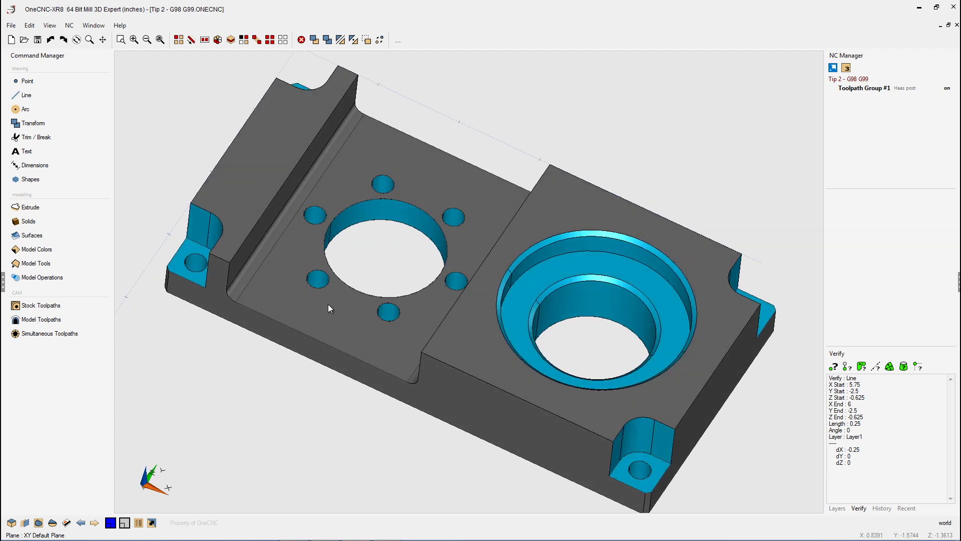
pyautogui.rightClick(559, 112)
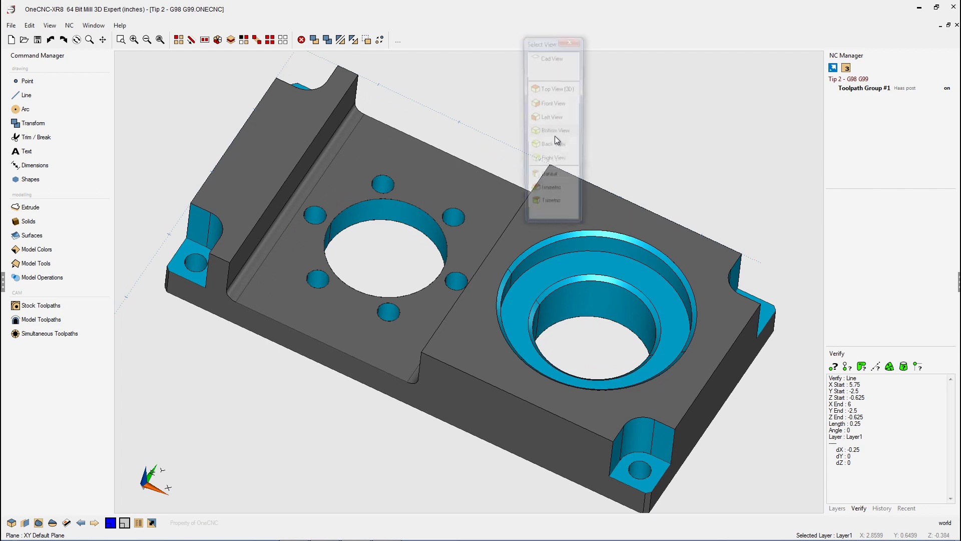
pyautogui.click(554, 136)
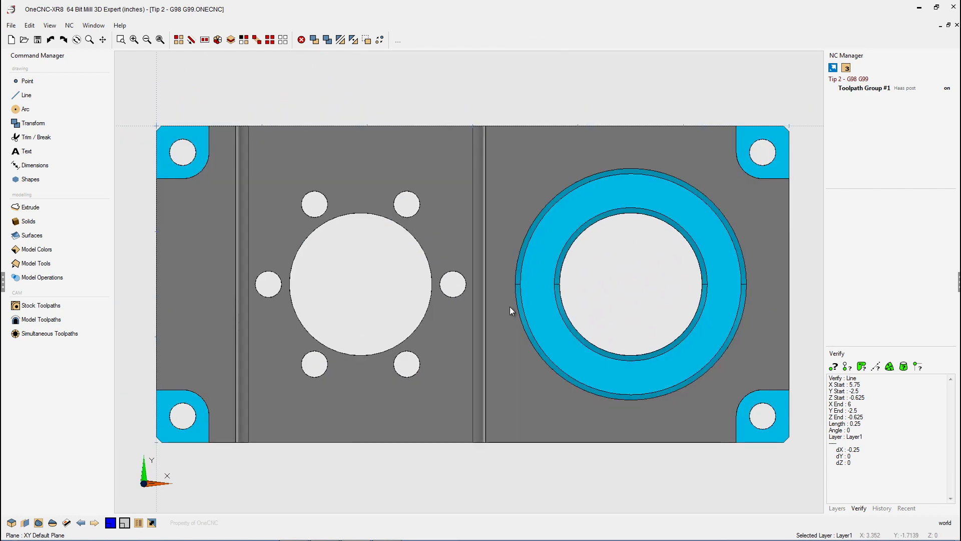
pyautogui.click(55, 306)
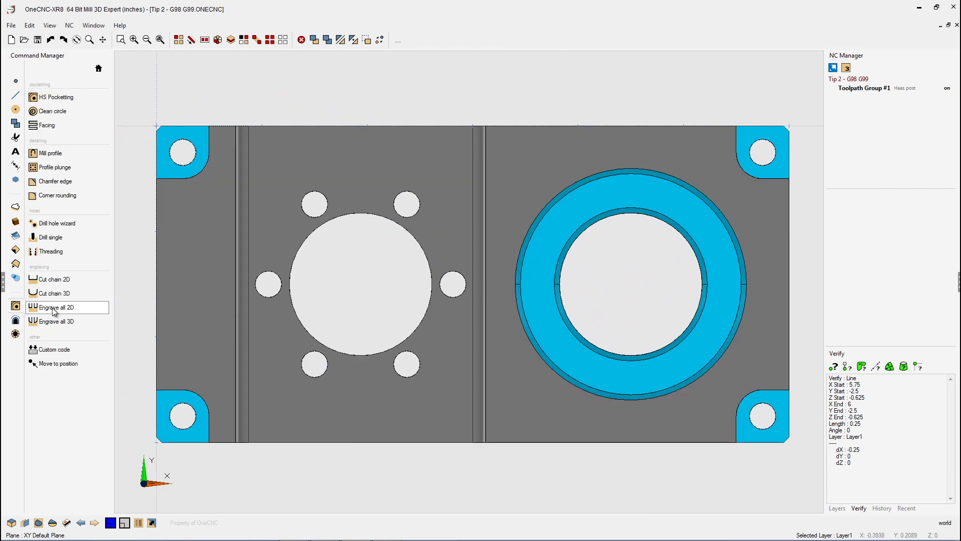
pyautogui.click(44, 237)
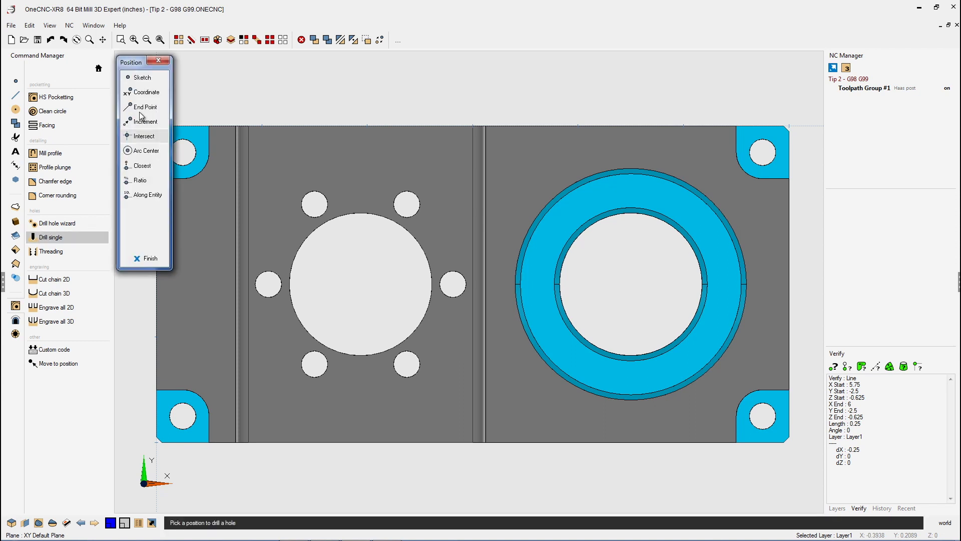
pyautogui.click(147, 150)
pyautogui.click(409, 212)
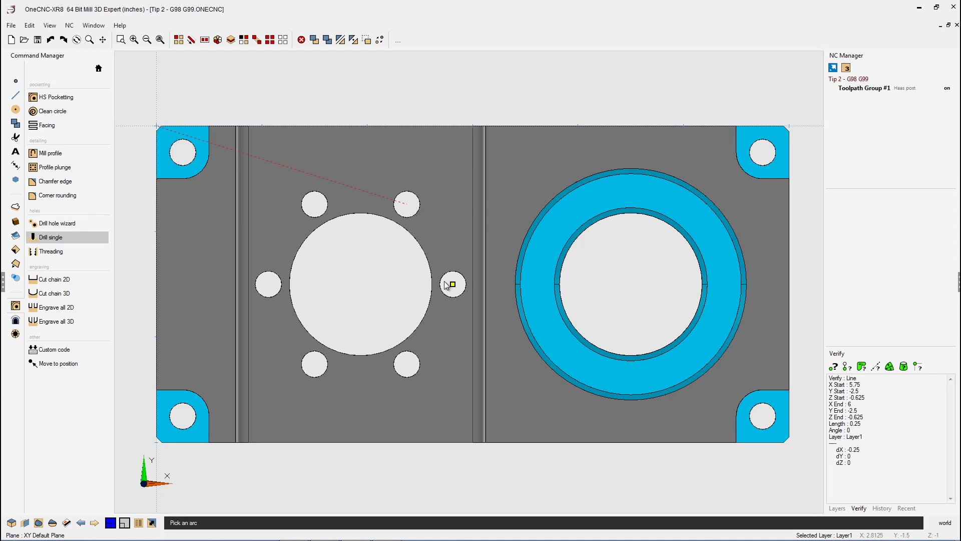
pyautogui.click(452, 285)
pyautogui.click(407, 371)
pyautogui.click(316, 368)
pyautogui.click(270, 288)
pyautogui.rightClick(342, 113)
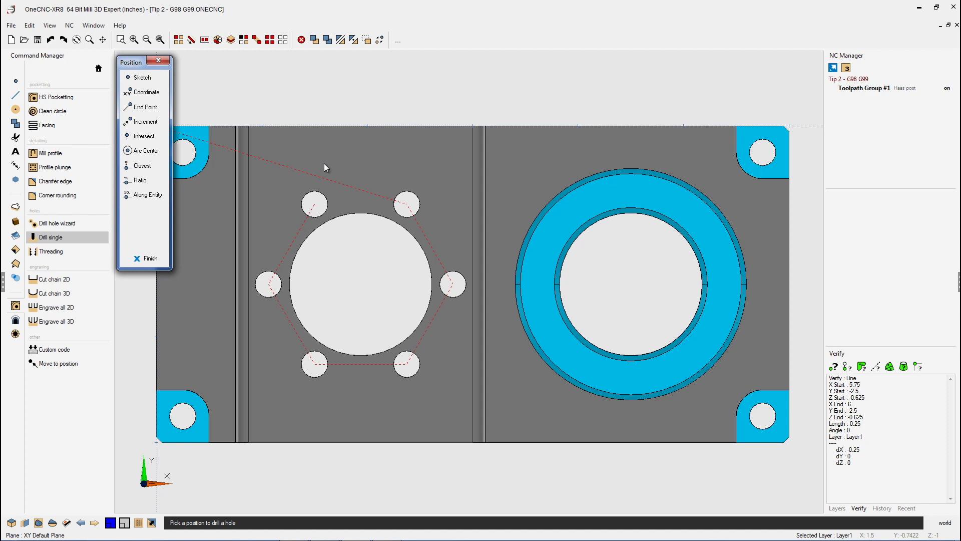
pyautogui.click(135, 256)
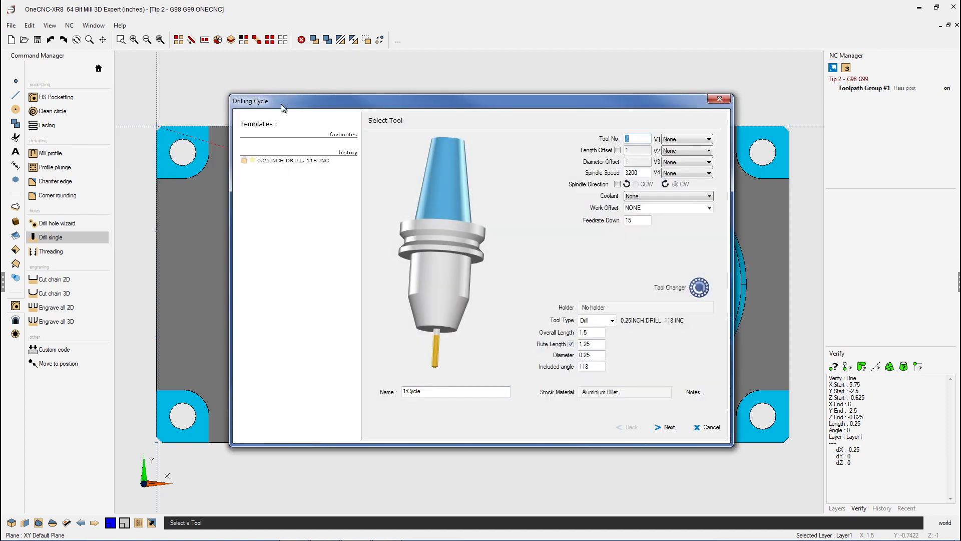
# Accept the 0.25-inch drill and the machine-cycle clearances, and set the G81 drilling cycle's retract mode to G99
pyautogui.moveTo(281, 103); pyautogui.dragTo(171, 56)
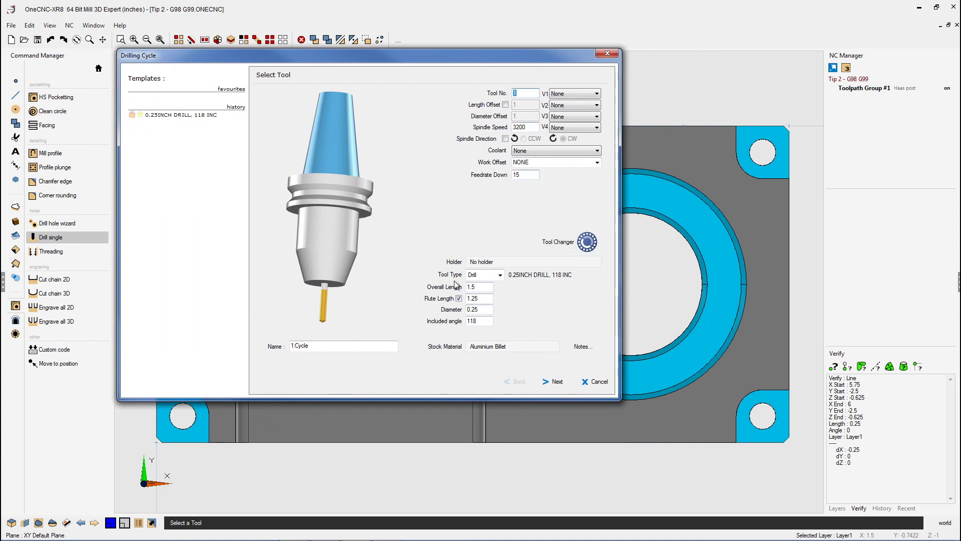
pyautogui.click(557, 382)
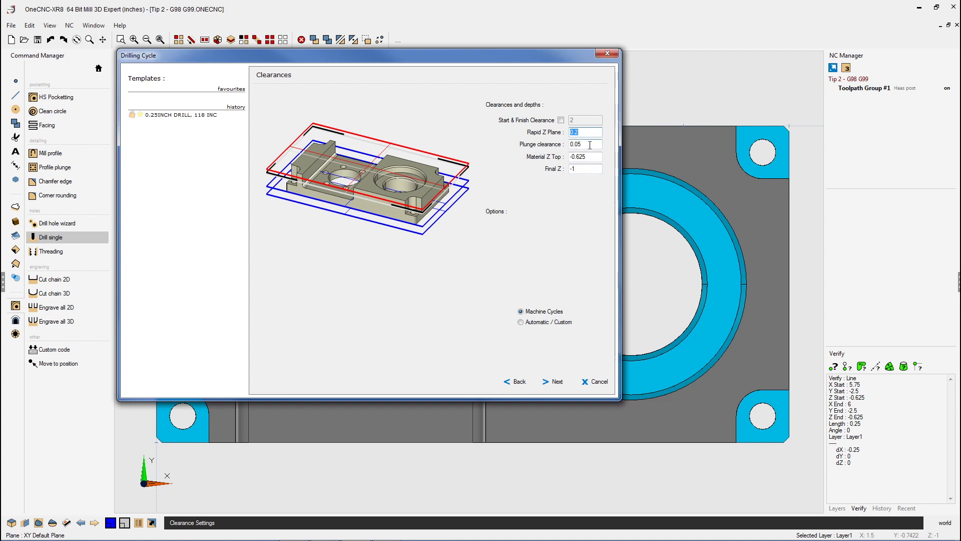
pyautogui.moveTo(589, 145); pyautogui.dragTo(570, 147)
pyautogui.click(585, 145)
pyautogui.click(588, 132)
pyautogui.click(557, 381)
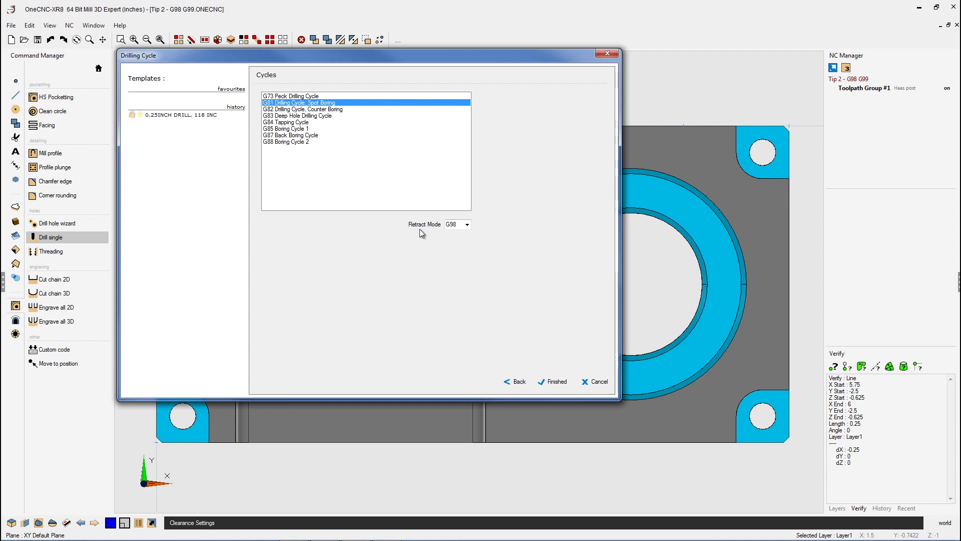
pyautogui.click(467, 225)
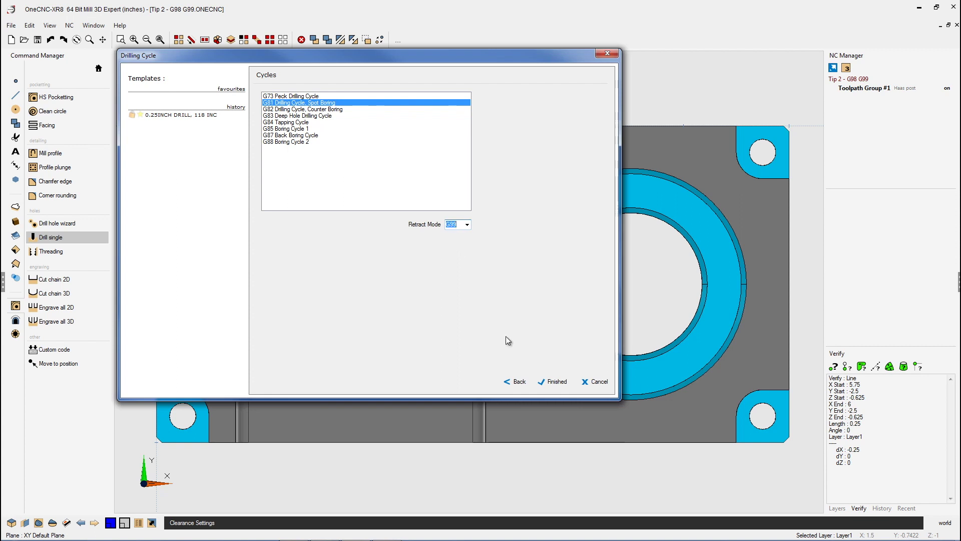
# Recheck the rapid Z plane and plunge clearance settings, and finish the drilling cycle for the six-hole pattern
pyautogui.click(519, 382)
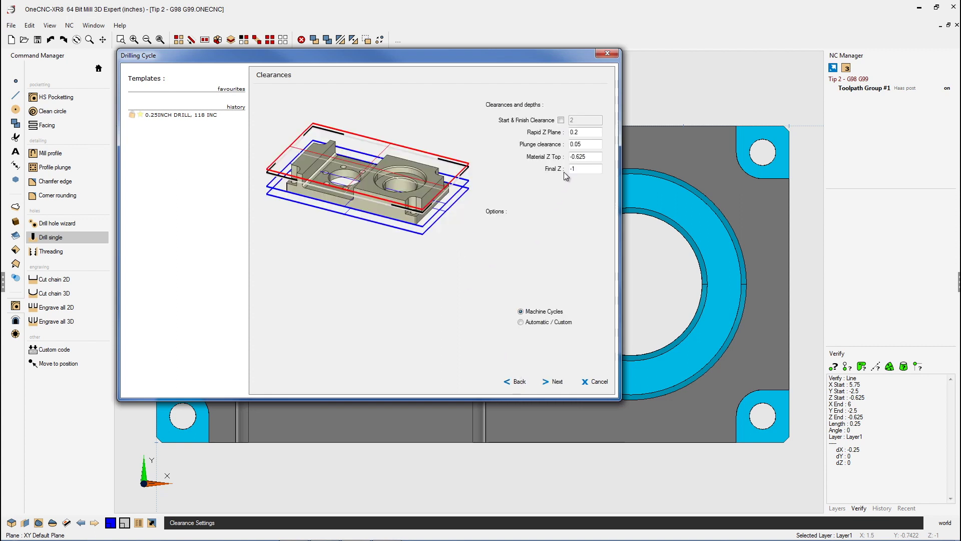
pyautogui.doubleClick(578, 144)
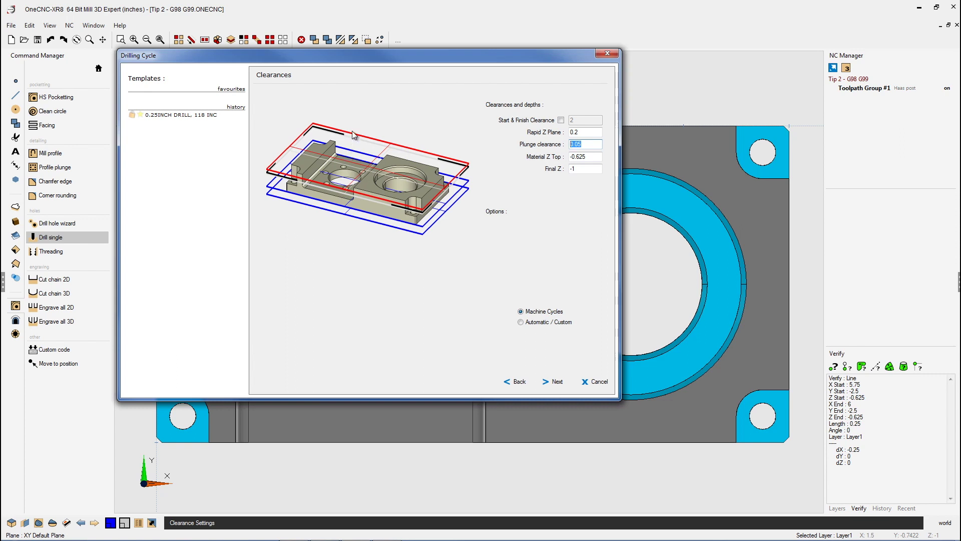
pyautogui.click(583, 130)
pyautogui.moveTo(590, 144); pyautogui.dragTo(572, 145)
pyautogui.click(556, 384)
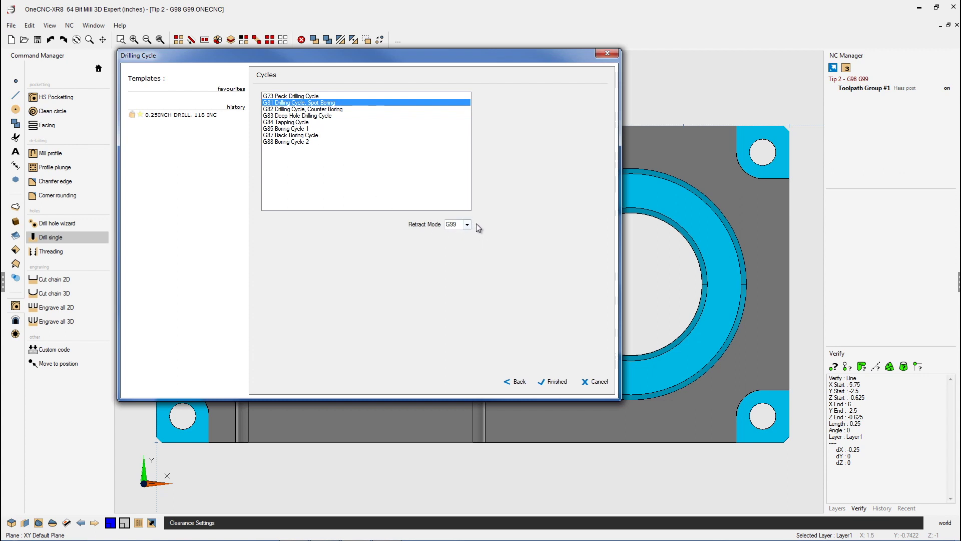
pyautogui.click(554, 382)
# In top view, define a second set of single-drill positions at the arc centers of the four corner mounting holes
pyautogui.moveTo(440, 328); pyautogui.dragTo(405, 246, button='middle')
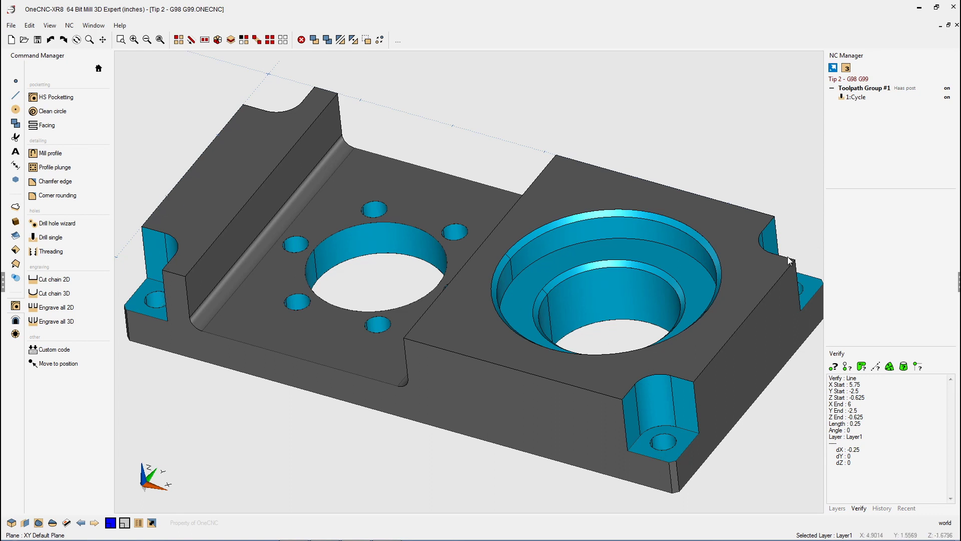
pyautogui.scroll(-2, 671, 304)
pyautogui.rightClick(640, 135)
pyautogui.click(642, 89)
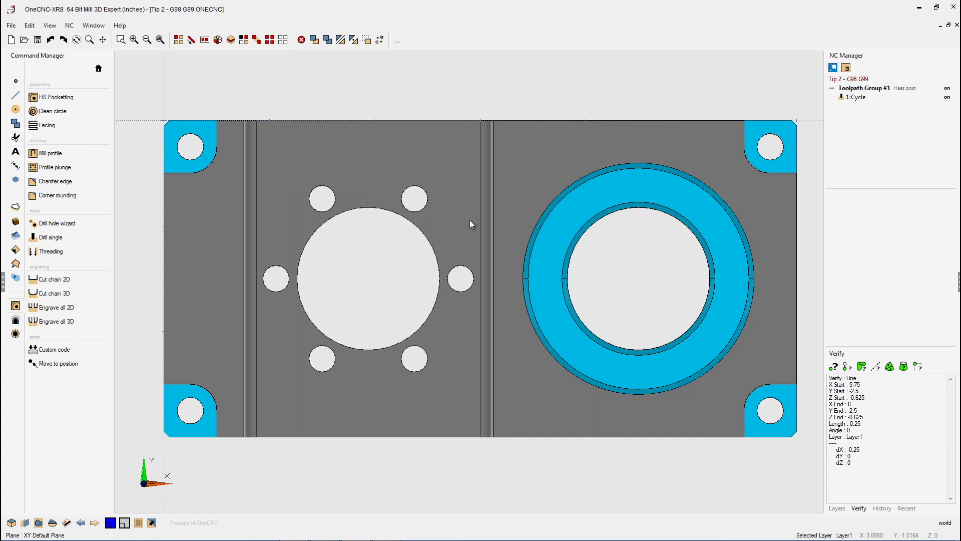
pyautogui.click(59, 237)
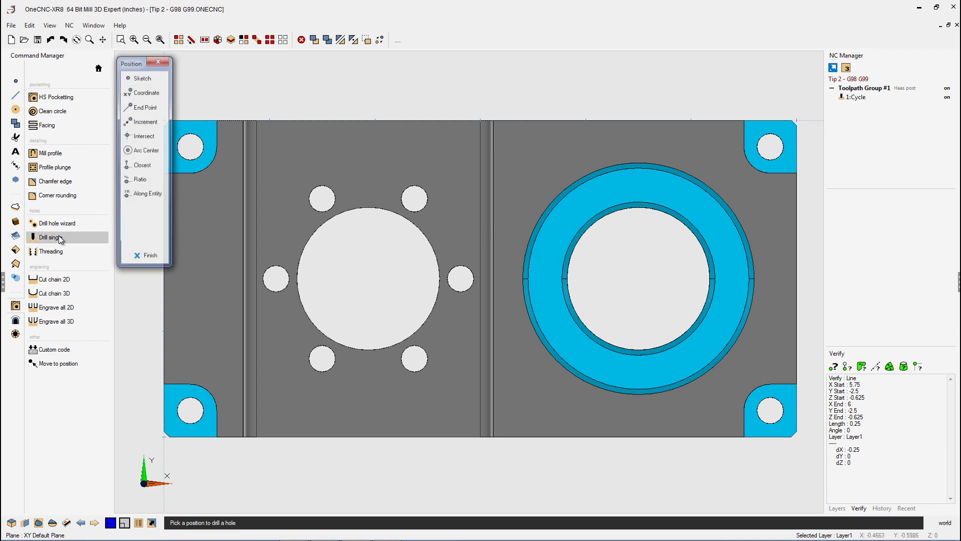
pyautogui.click(151, 150)
pyautogui.click(188, 152)
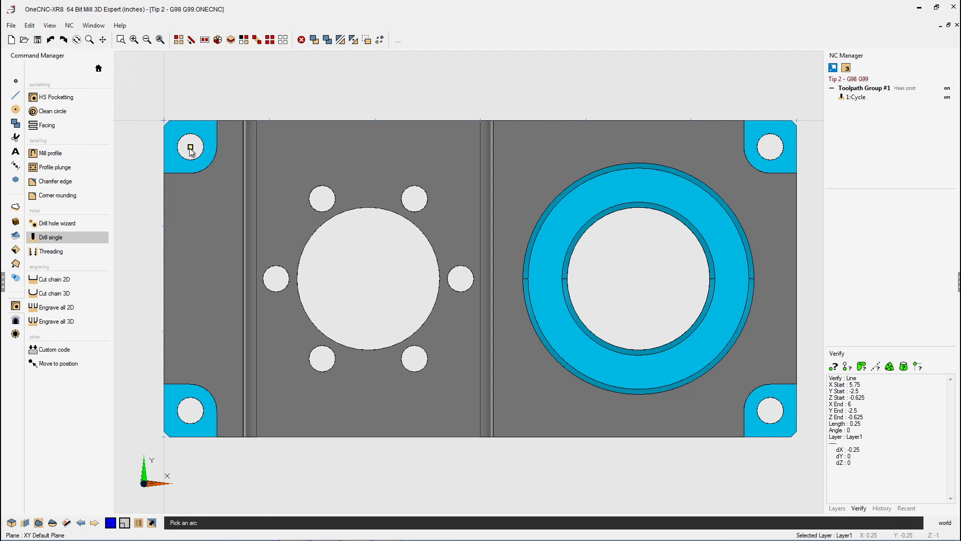
pyautogui.click(190, 408)
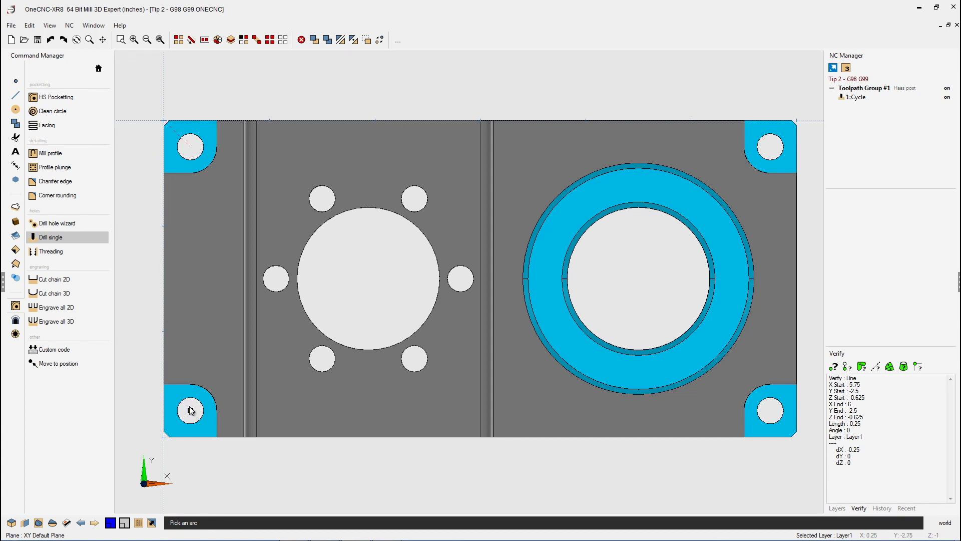
pyautogui.click(773, 409)
pyautogui.click(773, 153)
pyautogui.click(144, 262)
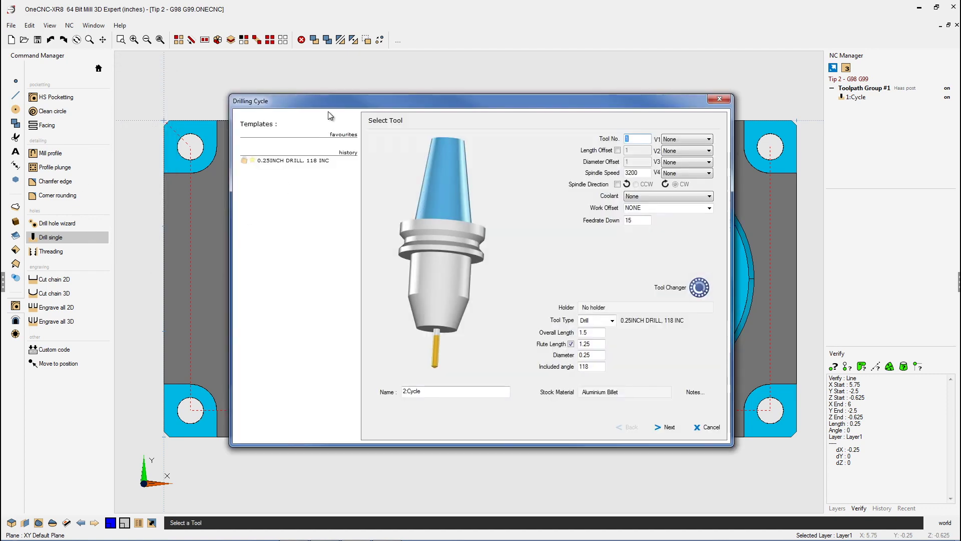
# Accept the same drill and clearances for the corner holes, set the G81 retract mode to G98, and finish the cycle
pyautogui.moveTo(323, 102); pyautogui.dragTo(208, 61)
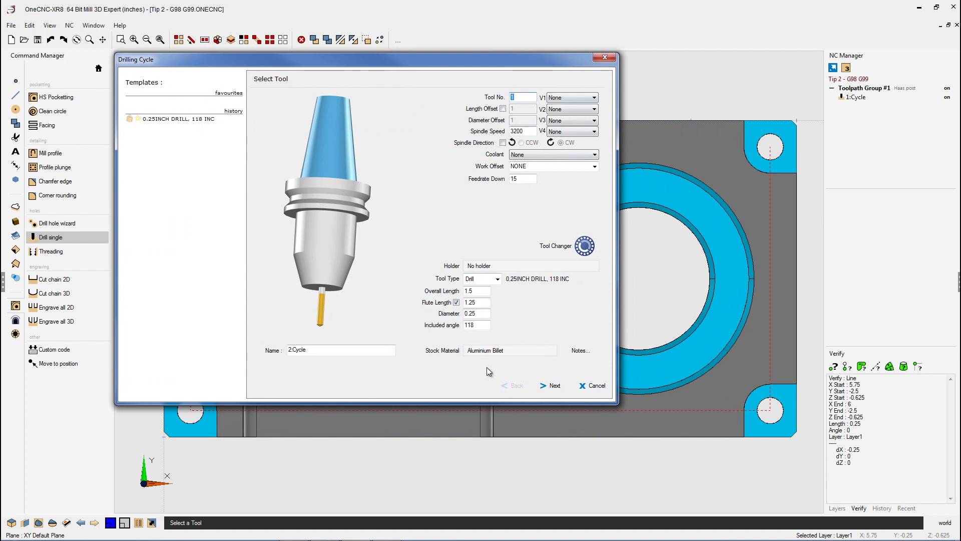
pyautogui.click(553, 387)
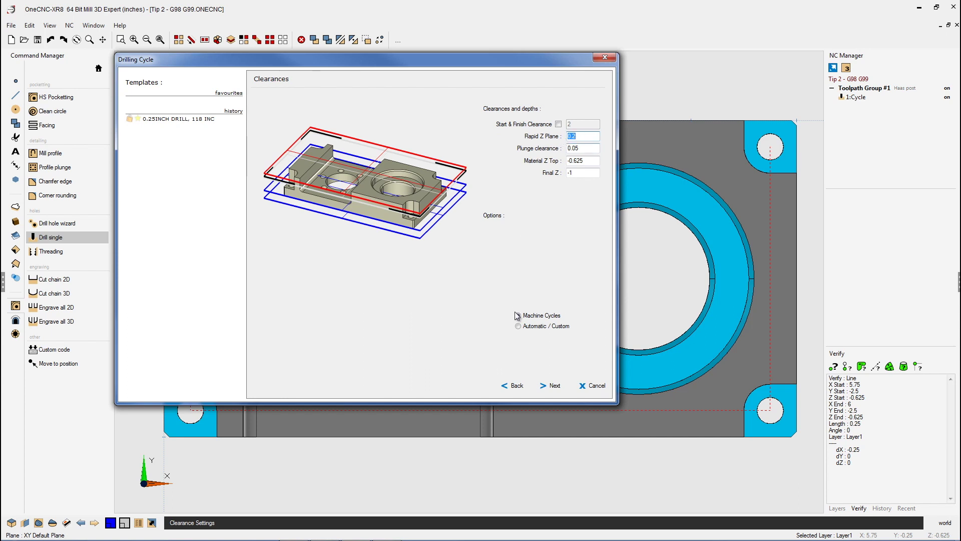
pyautogui.click(553, 385)
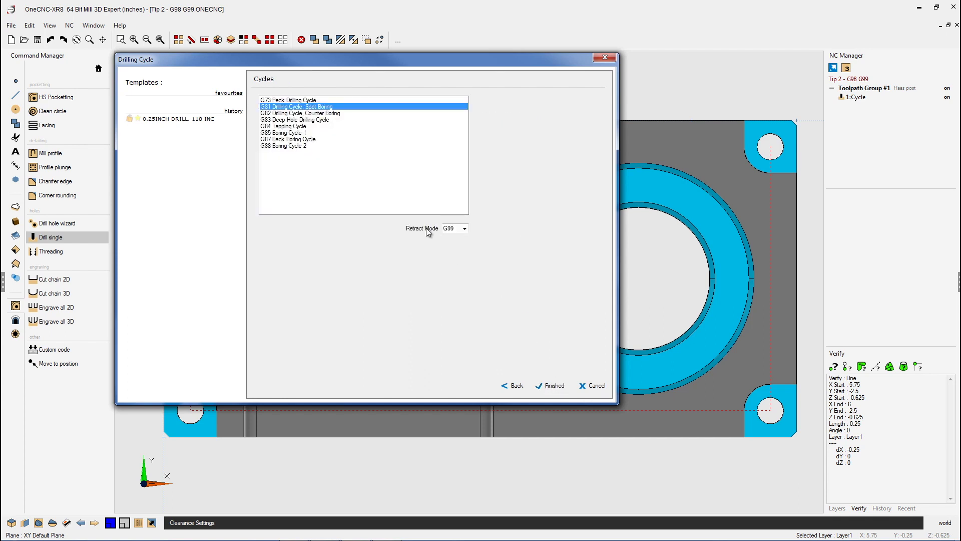
pyautogui.click(465, 229)
pyautogui.click(455, 237)
pyautogui.click(453, 251)
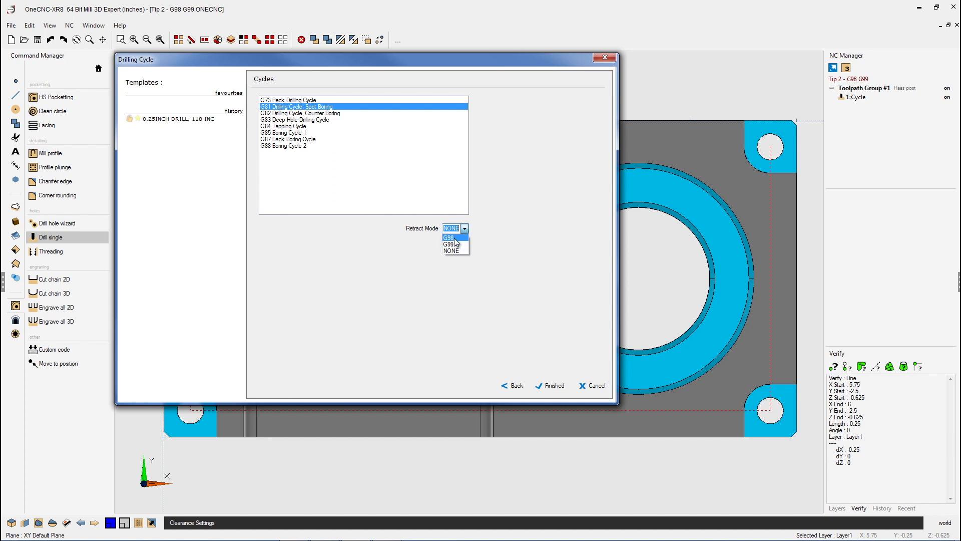
pyautogui.click(453, 238)
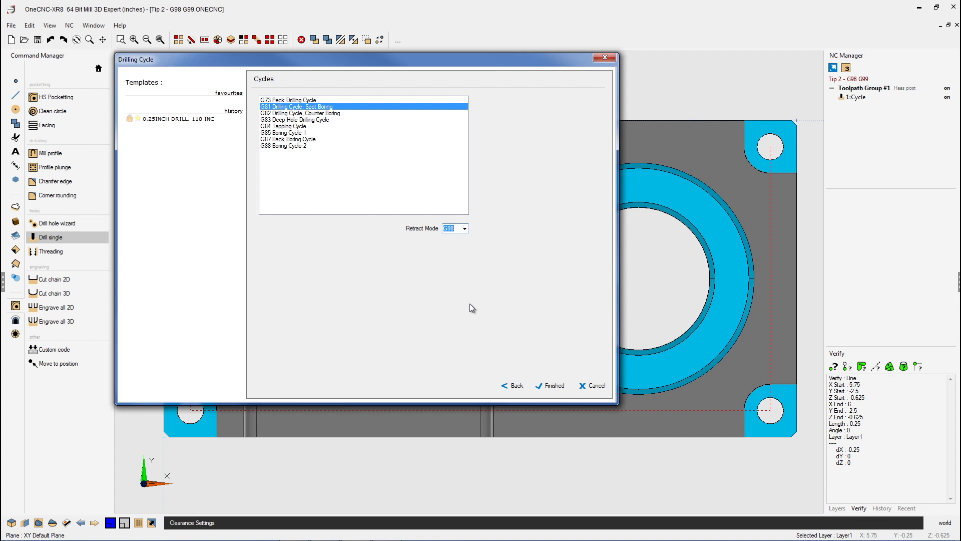
pyautogui.click(554, 386)
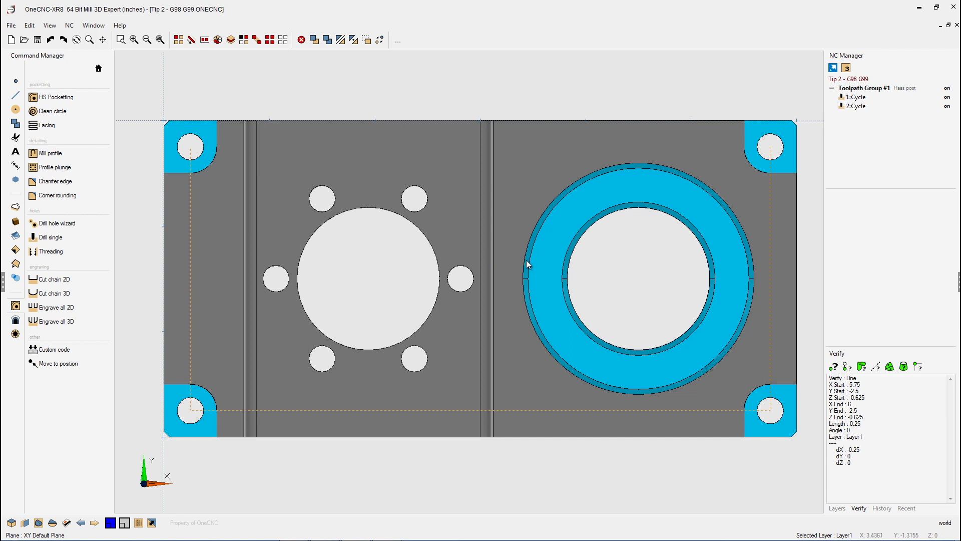
# Post Toolpath Group #1 with the Haas post as "Tip 2 - G98 G99" in the DNC folder, replacing the existing file
pyautogui.rightClick(862, 87)
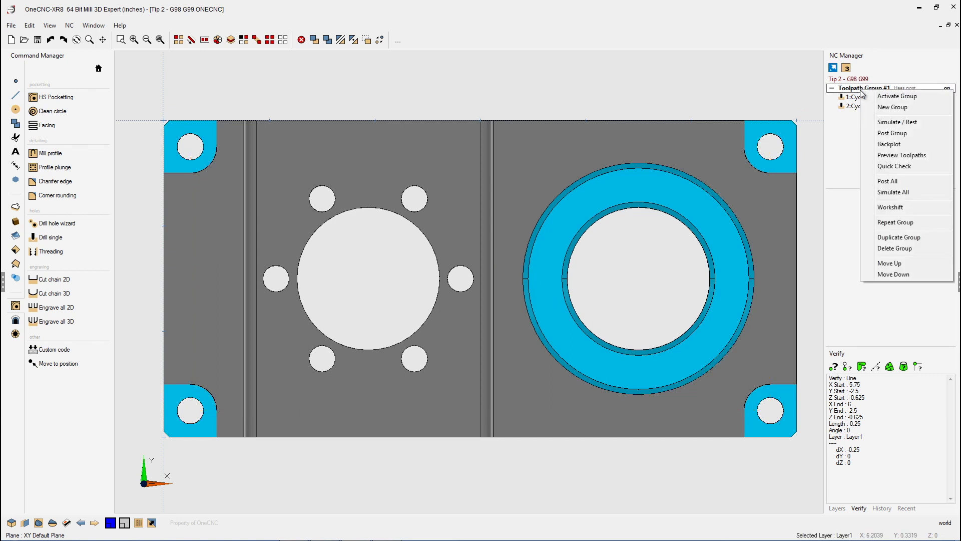
pyautogui.click(892, 132)
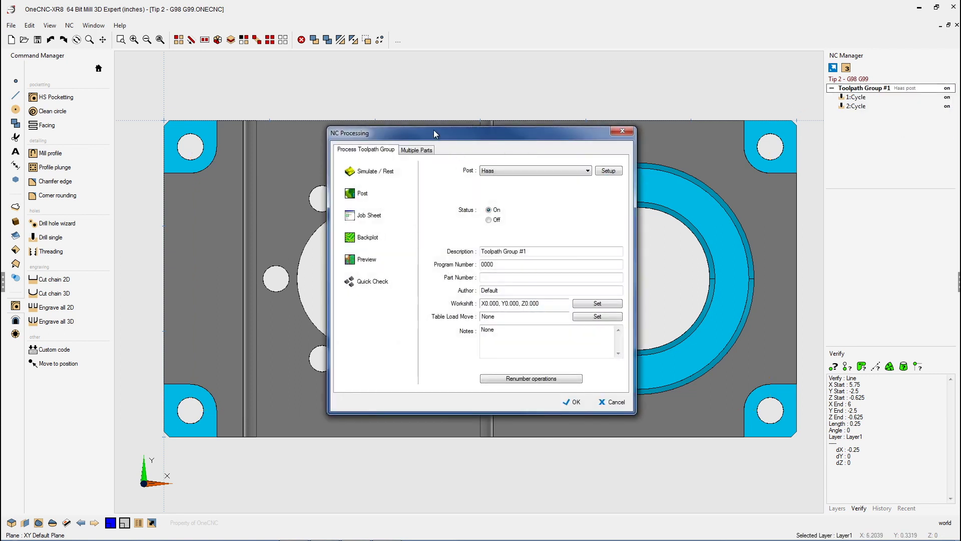
pyautogui.moveTo(434, 130); pyautogui.dragTo(218, 59)
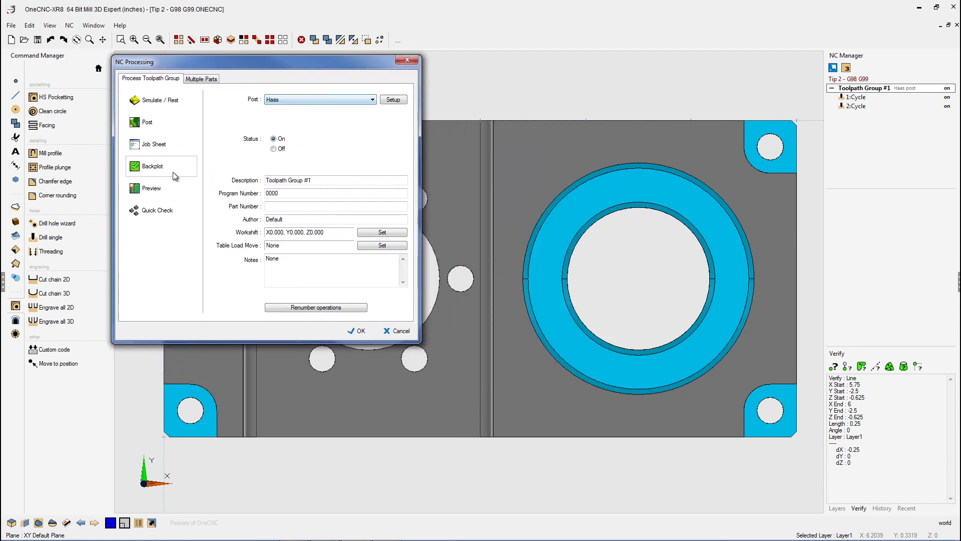
pyautogui.click(144, 126)
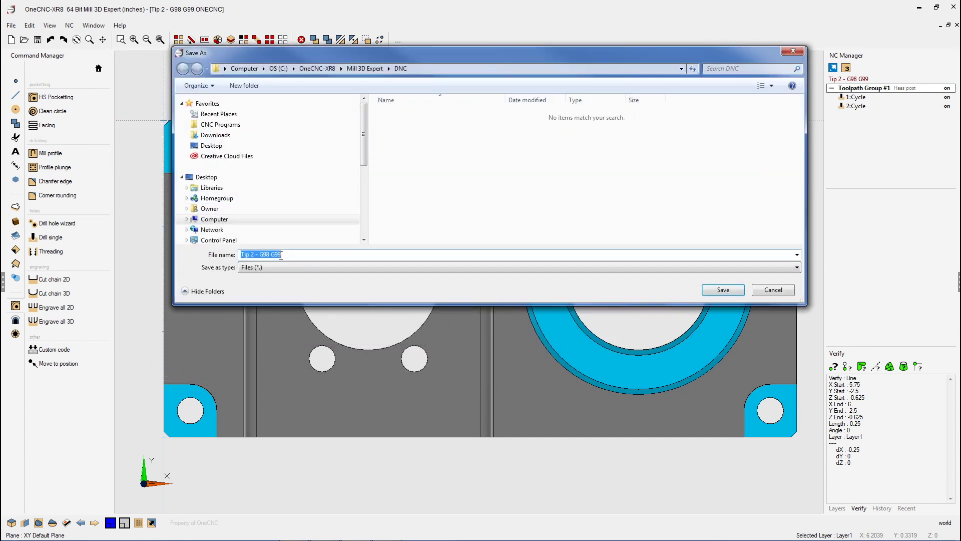
pyautogui.click(731, 293)
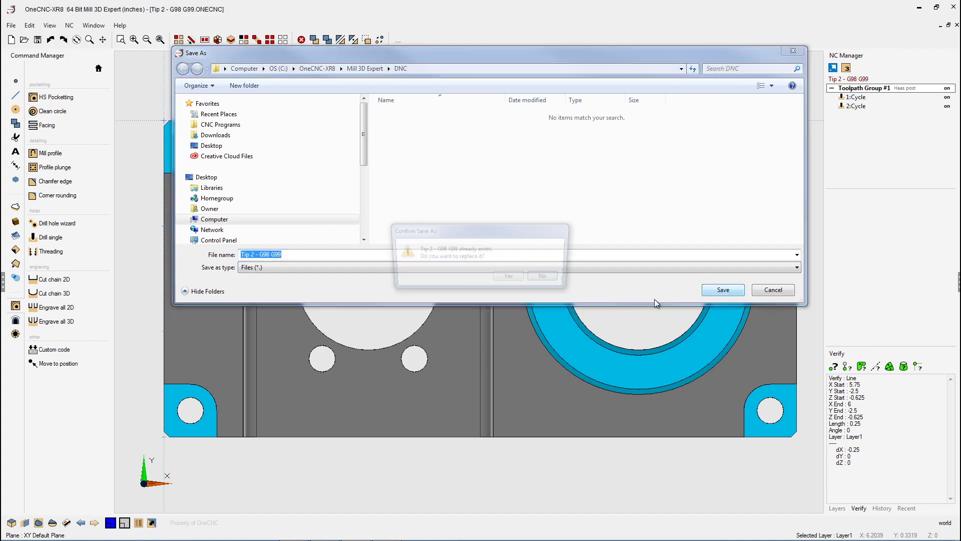
pyautogui.click(518, 283)
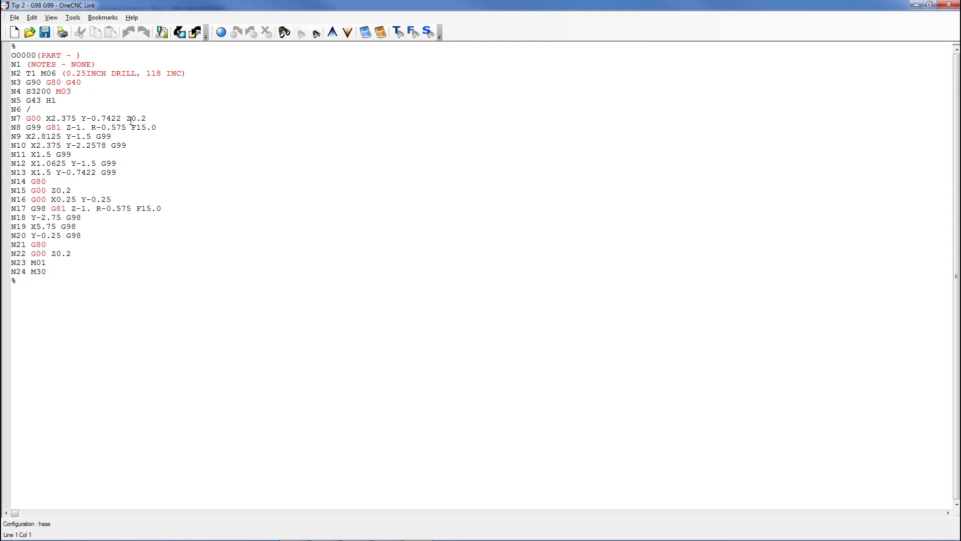
# Examine the posted code's rapid Z moves and its G99 and G98 drilling lines, close the listing and inspect the part
pyautogui.moveTo(126, 119); pyautogui.dragTo(147, 120)
pyautogui.moveTo(26, 127); pyautogui.dragTo(159, 130)
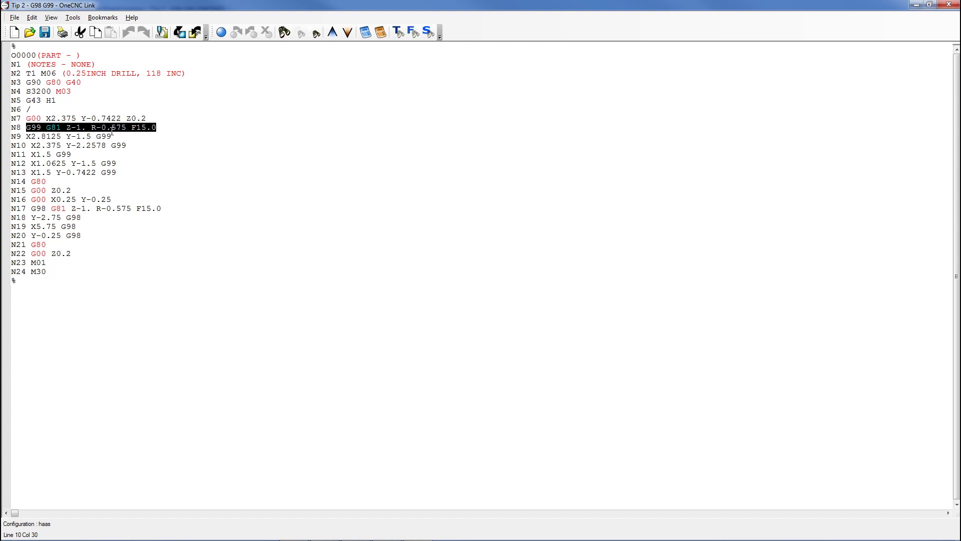
pyautogui.click(72, 158)
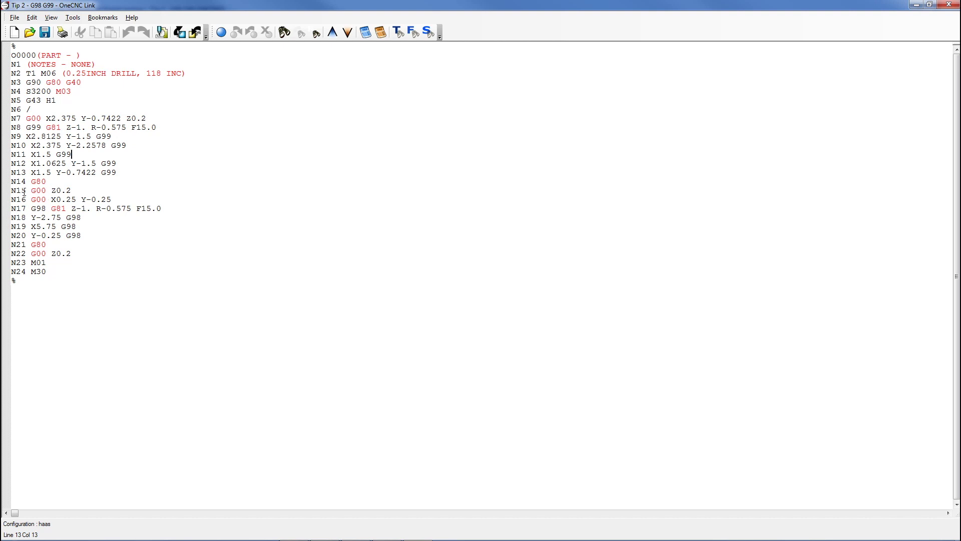
pyautogui.moveTo(31, 190); pyautogui.dragTo(75, 191)
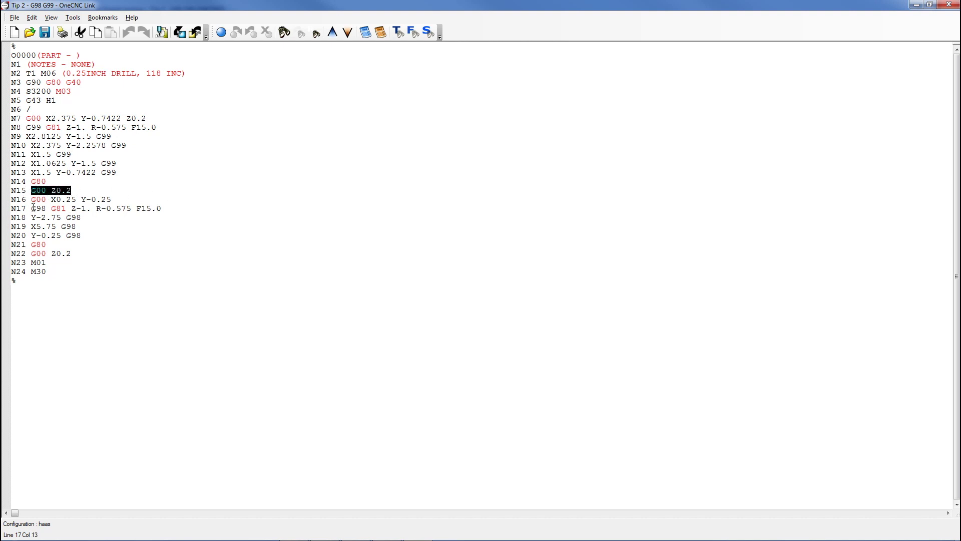
pyautogui.moveTo(33, 208); pyautogui.dragTo(164, 213)
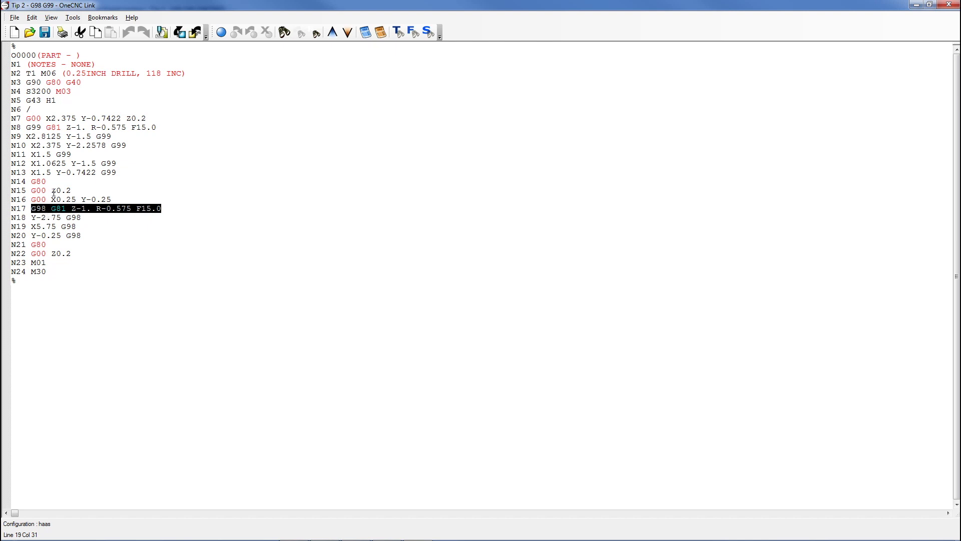
pyautogui.moveTo(54, 191); pyautogui.dragTo(72, 191)
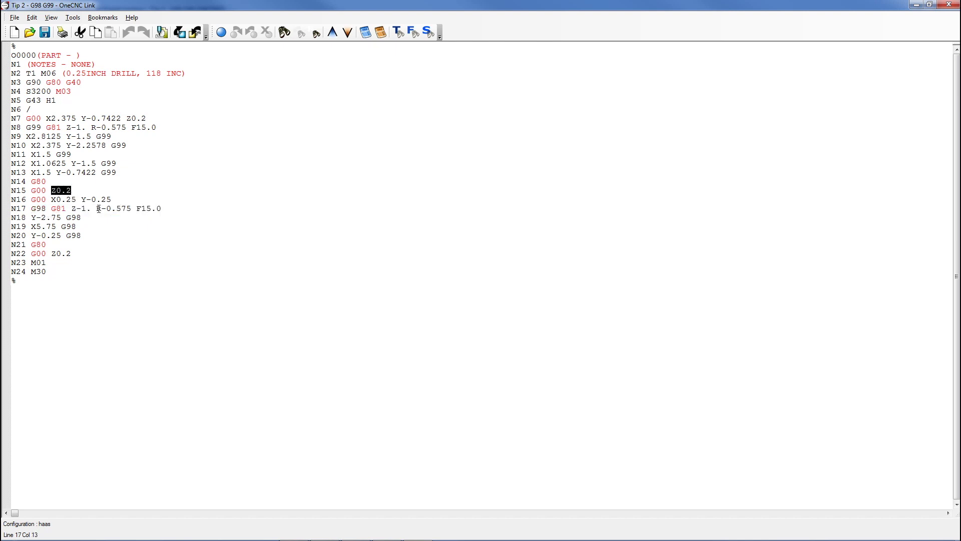
pyautogui.click(949, 4)
pyautogui.moveTo(460, 336); pyautogui.dragTo(406, 258, button='middle')
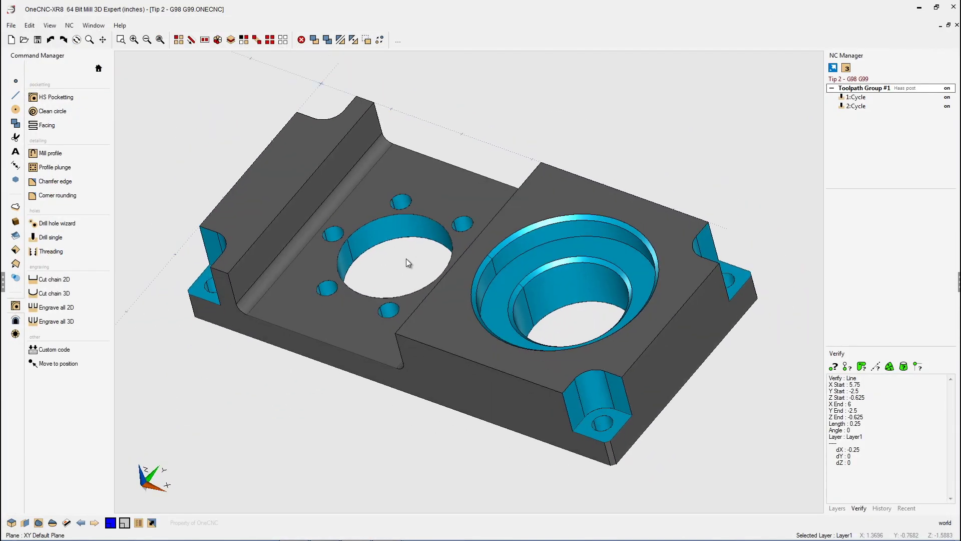